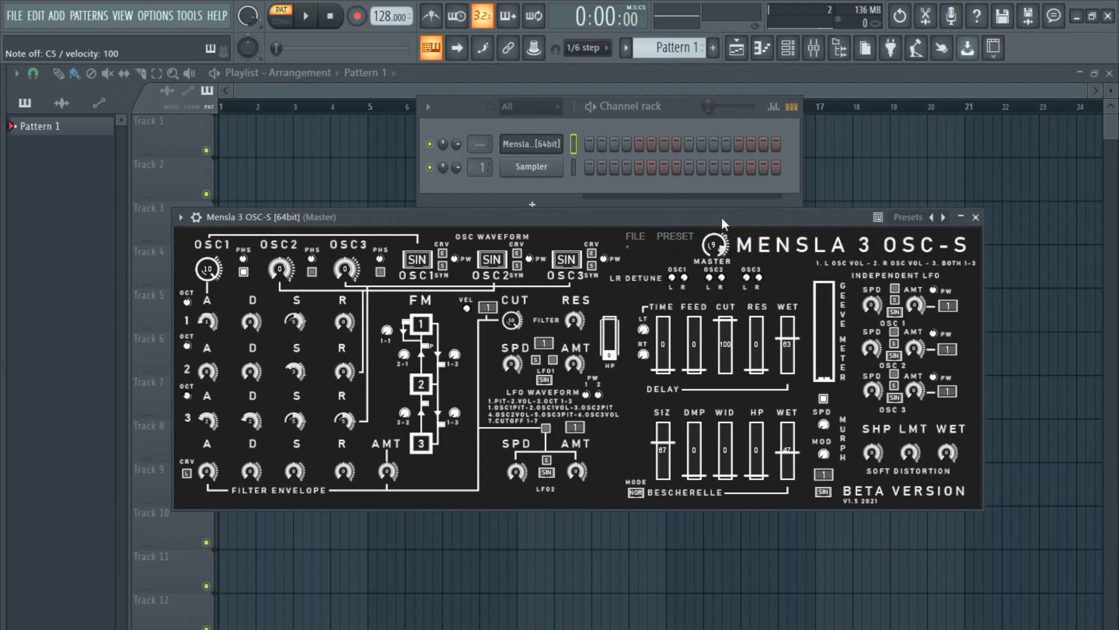
pyautogui.moveTo(722, 215); pyautogui.dragTo(779, 225)
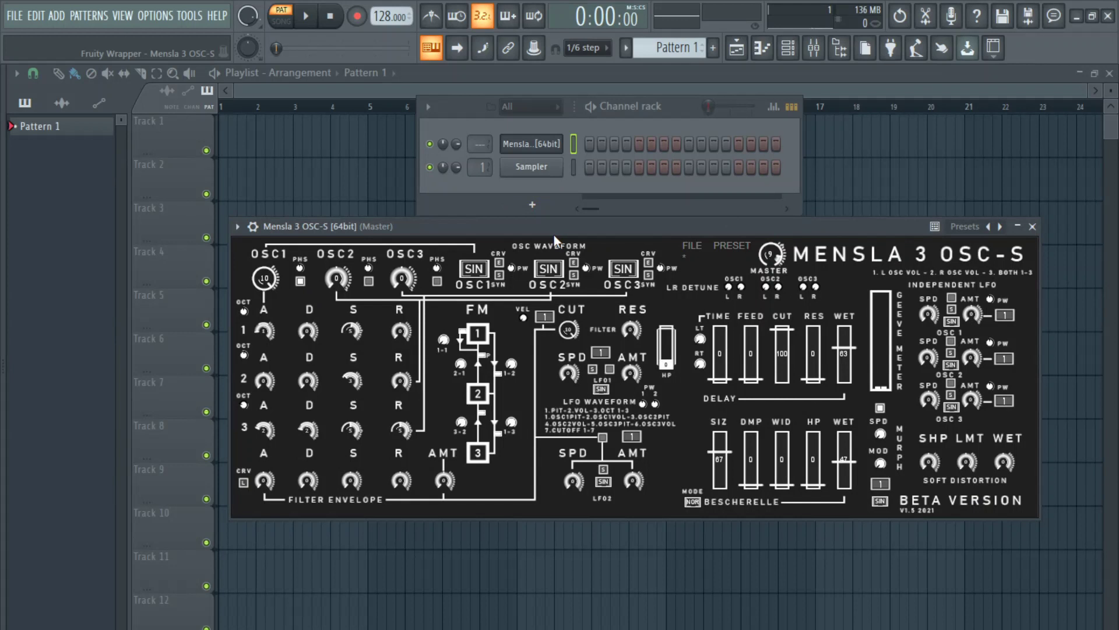
pyautogui.moveTo(547, 235); pyautogui.dragTo(528, 234)
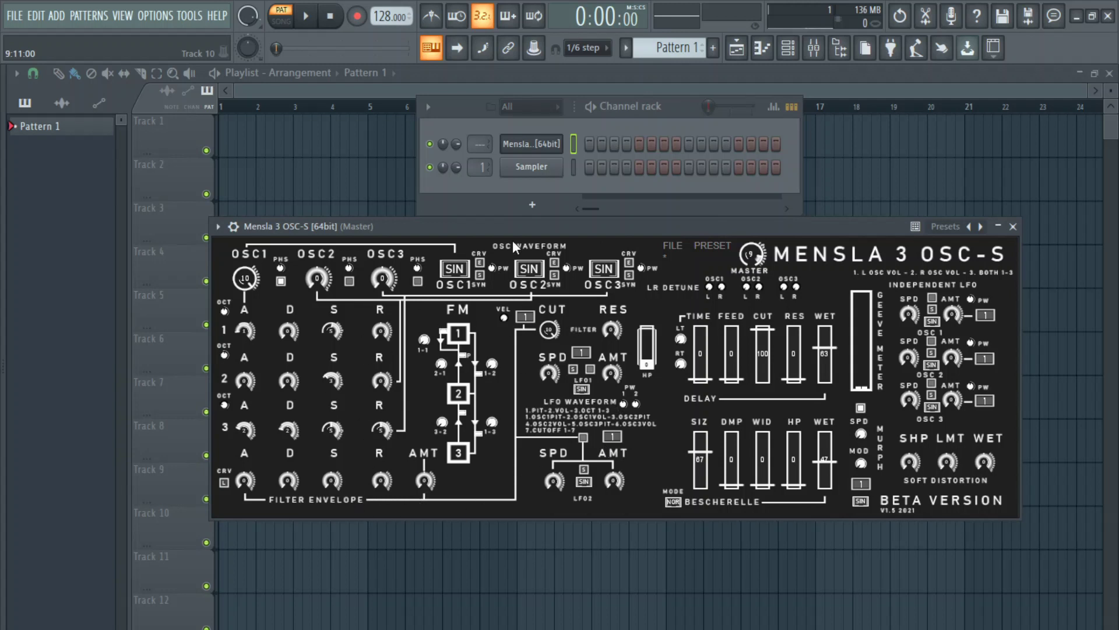
pyautogui.moveTo(607, 230)
pyautogui.mouseDown()
pyautogui.moveTo(607, 212)
pyautogui.moveTo(608, 230)
pyautogui.mouseUp()
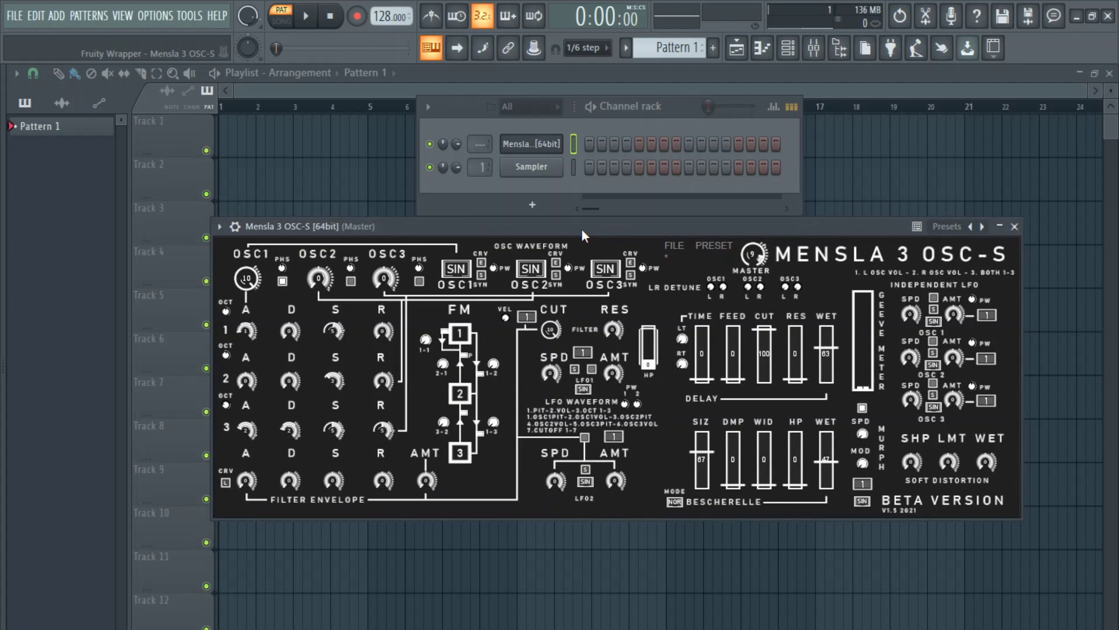
# Lower the Master track's fader in the mixer and return to the MENSLA 3 OSC-S synth.
pyautogui.click(819, 46)
pyautogui.moveTo(33, 357); pyautogui.dragTo(32, 426)
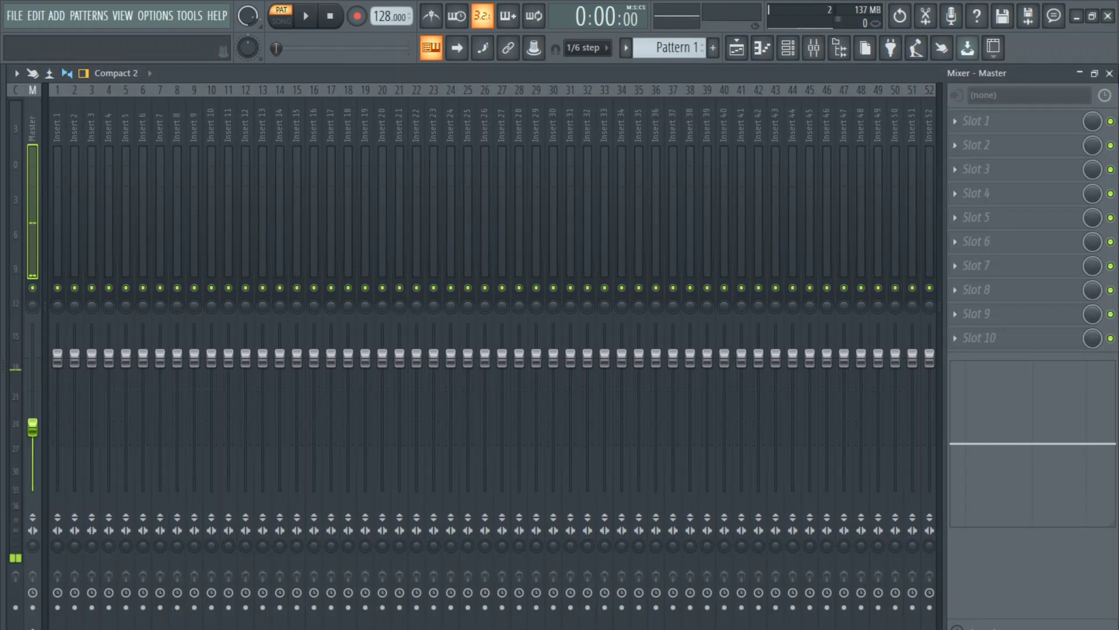
pyautogui.click(1110, 73)
pyautogui.moveTo(709, 225); pyautogui.dragTo(708, 204)
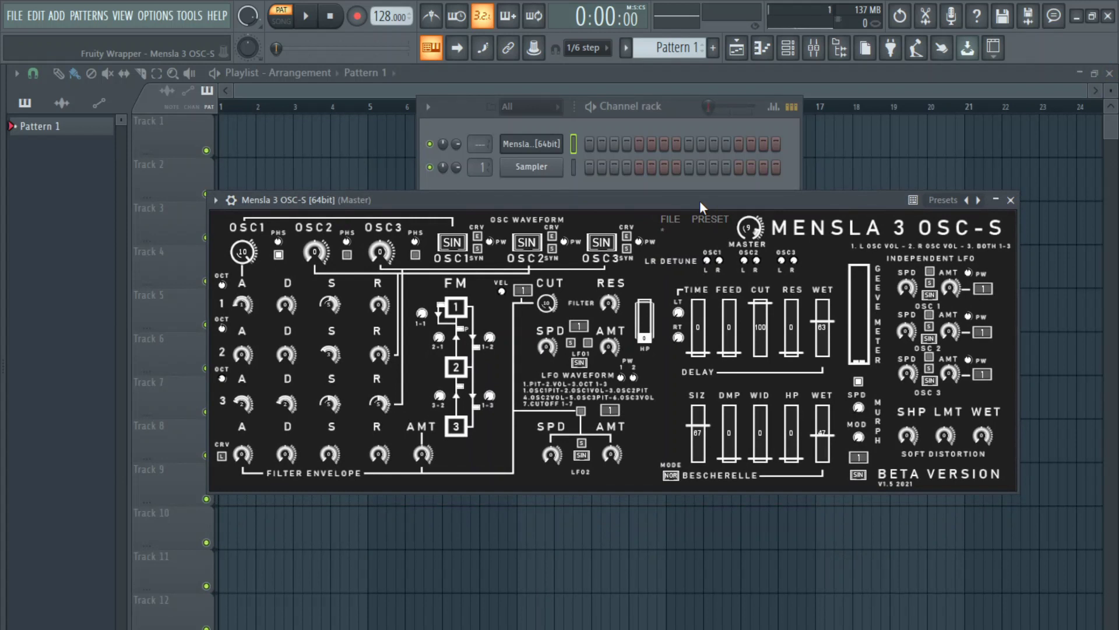
pyautogui.moveTo(698, 201); pyautogui.dragTo(593, 225)
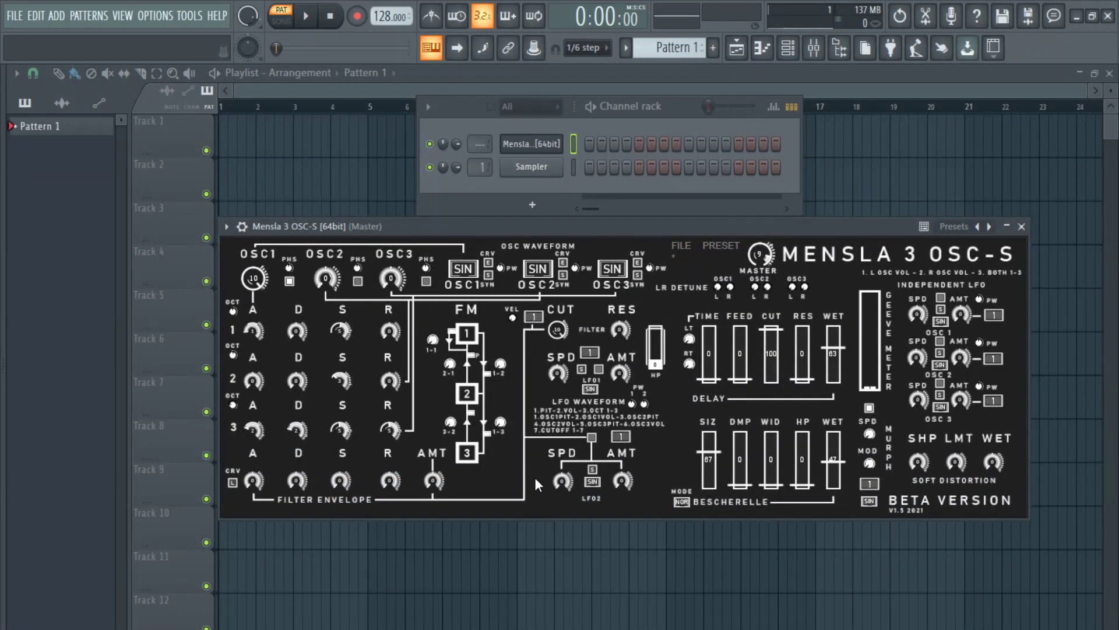
# Add a MENSLA 3 OSC-B synth channel and place its window below MENSLA 3 OSC-S.
pyautogui.click(573, 167)
pyautogui.click(186, 480)
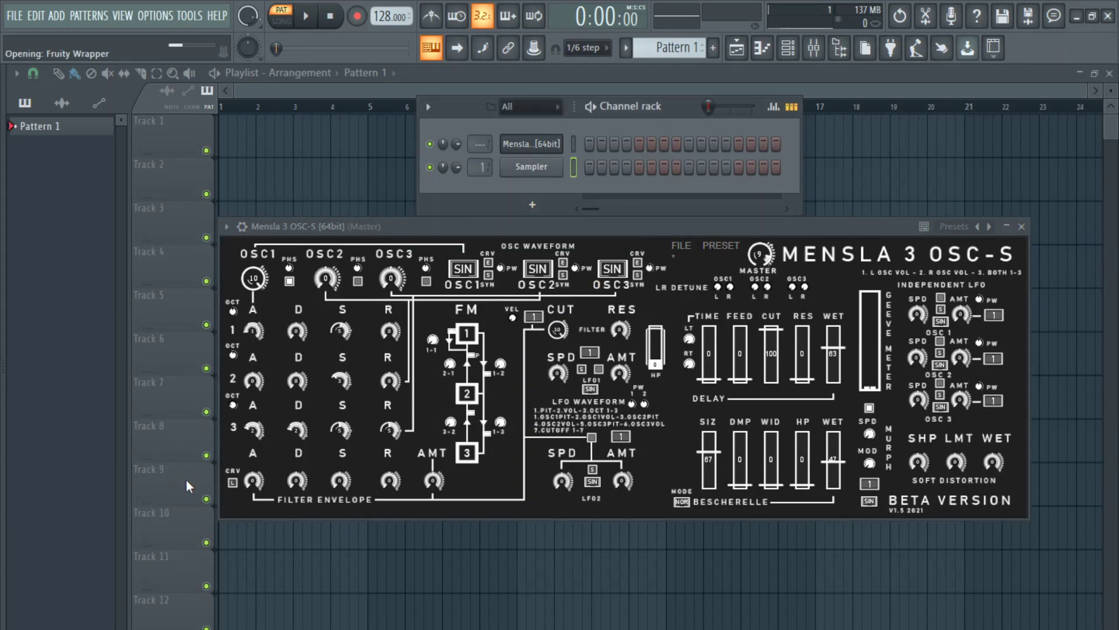
pyautogui.moveTo(495, 230); pyautogui.dragTo(552, 375)
pyautogui.moveTo(536, 227); pyautogui.dragTo(583, 92)
pyautogui.moveTo(193, 370); pyautogui.dragTo(194, 411)
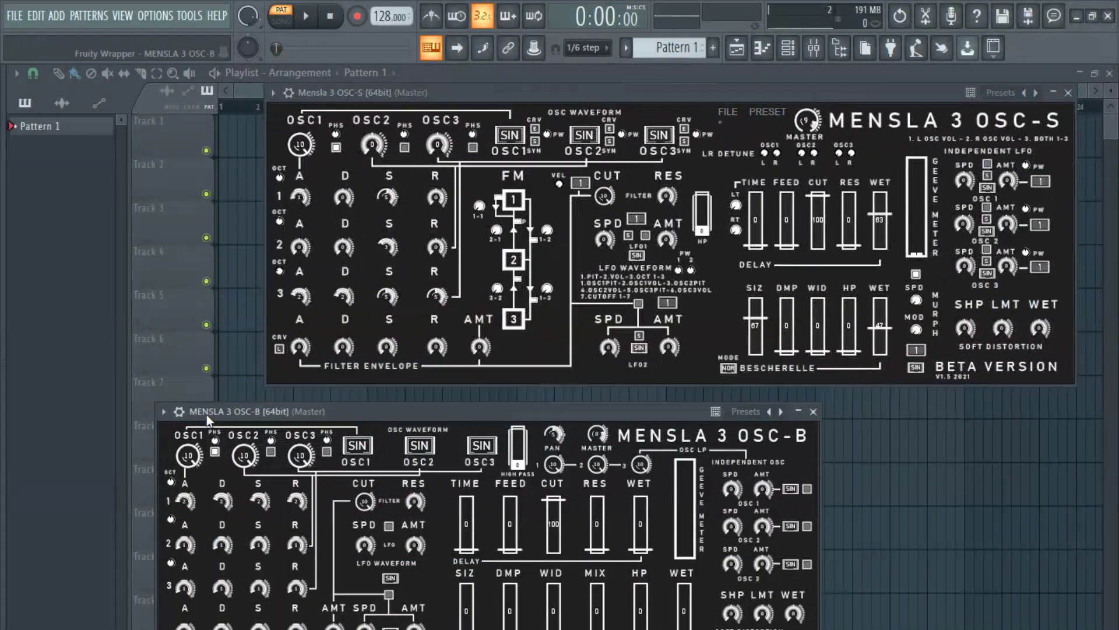
pyautogui.moveTo(517, 116); pyautogui.dragTo(433, 118)
pyautogui.moveTo(552, 411); pyautogui.dragTo(565, 353)
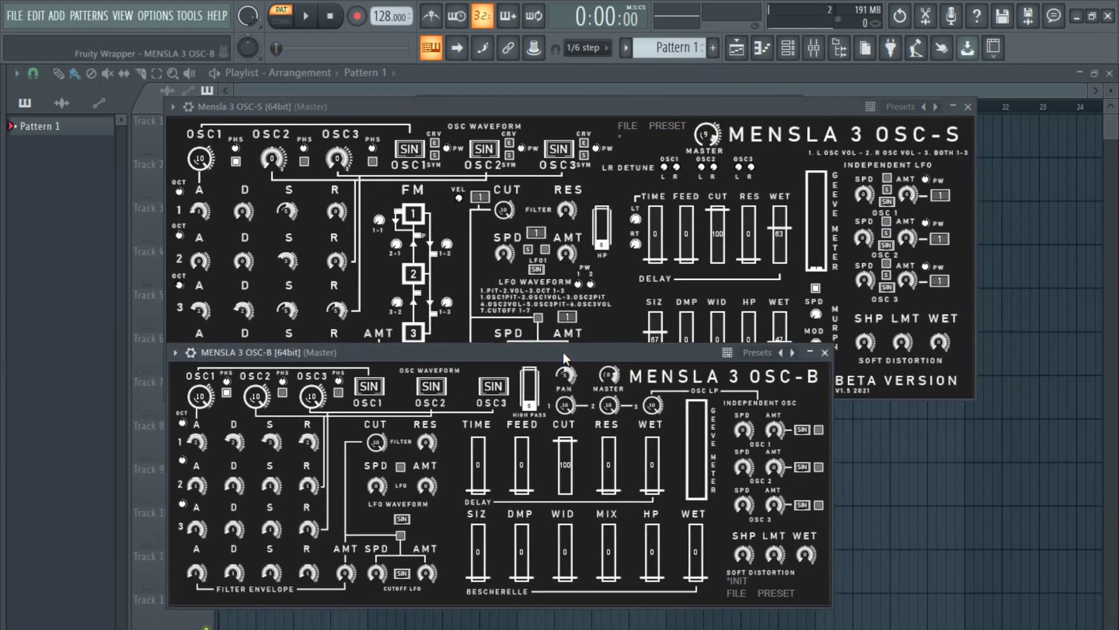
# Close the MENSLA 3 OSC-B window and reposition the MENSLA 3 OSC-S window.
pyautogui.click(825, 353)
pyautogui.moveTo(677, 107); pyautogui.dragTo(682, 131)
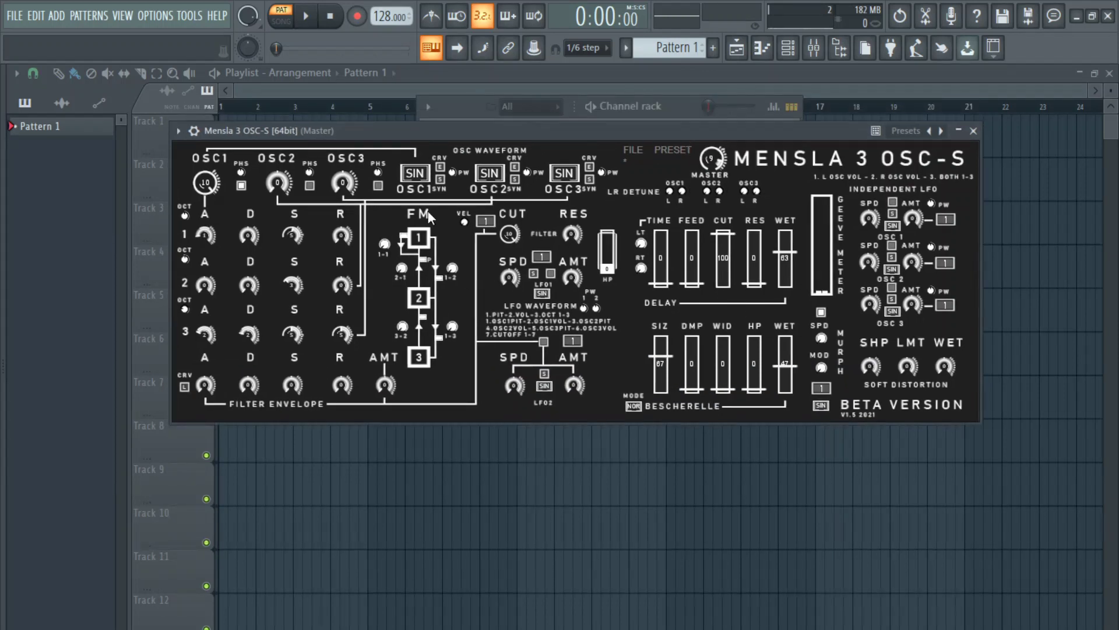
pyautogui.moveTo(563, 129); pyautogui.dragTo(546, 182)
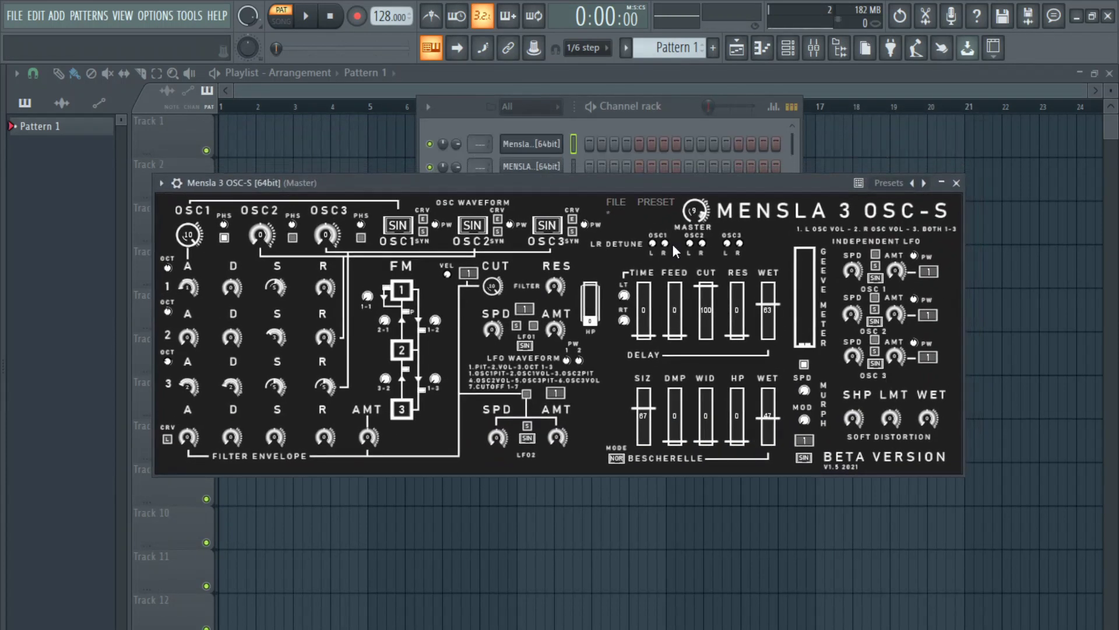
# Cycle through the modulation destination options in the synth's LFO section.
pyautogui.click(517, 309)
pyautogui.click(517, 309)
pyautogui.scroll(-2, 521, 314)
pyautogui.click(527, 315)
pyautogui.click(523, 309)
pyautogui.click(524, 309)
pyautogui.click(523, 309)
pyautogui.click(524, 309)
pyautogui.click(524, 309)
pyautogui.scroll(5, 556, 392)
pyautogui.scroll(-1, 557, 392)
pyautogui.scroll(2, 557, 392)
# Try the OSC1 detune, independent LFO destination, velocity destination and filter cutoff controls.
pyautogui.moveTo(651, 241)
pyautogui.mouseDown()
pyautogui.moveTo(650, 257)
pyautogui.moveTo(652, 242)
pyautogui.mouseUp()
pyautogui.click(930, 274)
pyautogui.click(468, 274)
pyautogui.click(468, 278)
pyautogui.moveTo(500, 286); pyautogui.dragTo(496, 243)
pyautogui.moveTo(382, 177); pyautogui.dragTo(398, 170)
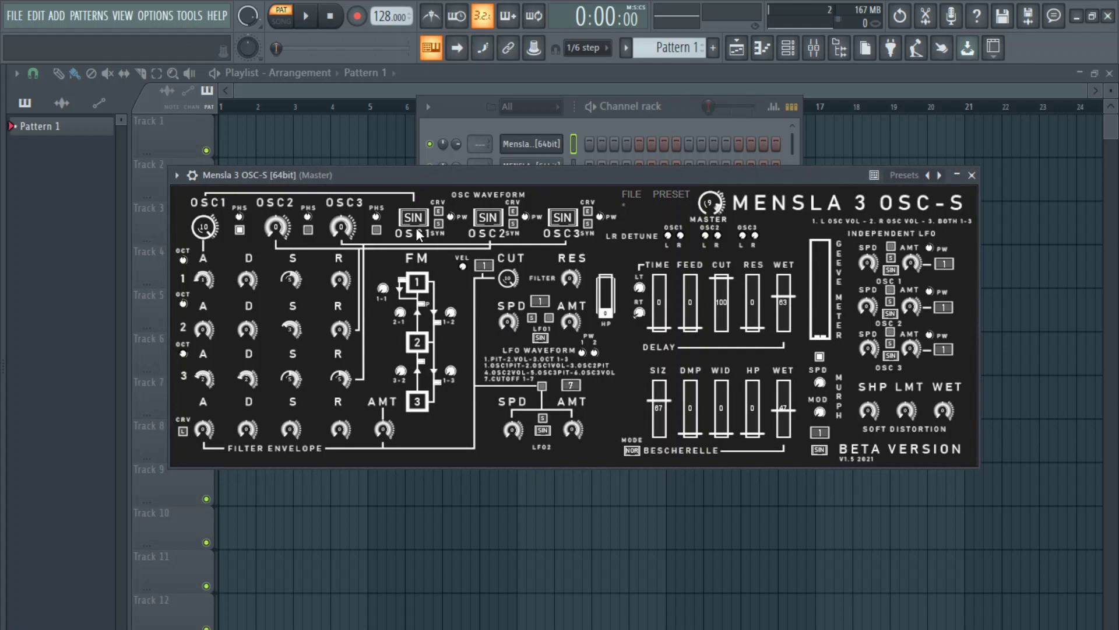
# Audition a note and load the INIT preset.
pyautogui.press('q')
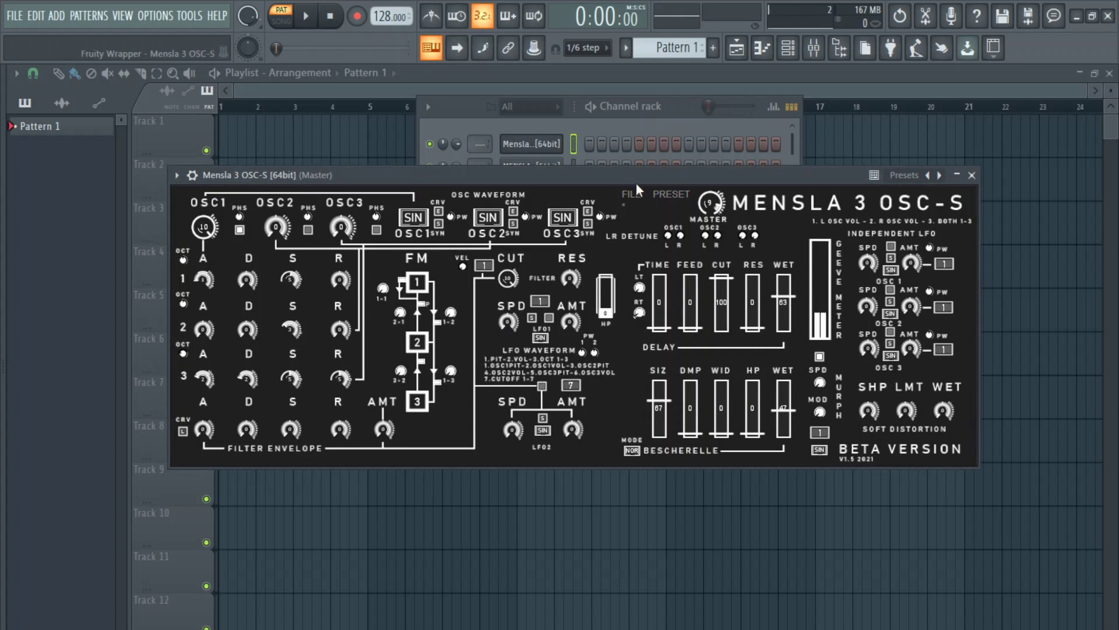
pyautogui.click(661, 195)
pyautogui.click(705, 285)
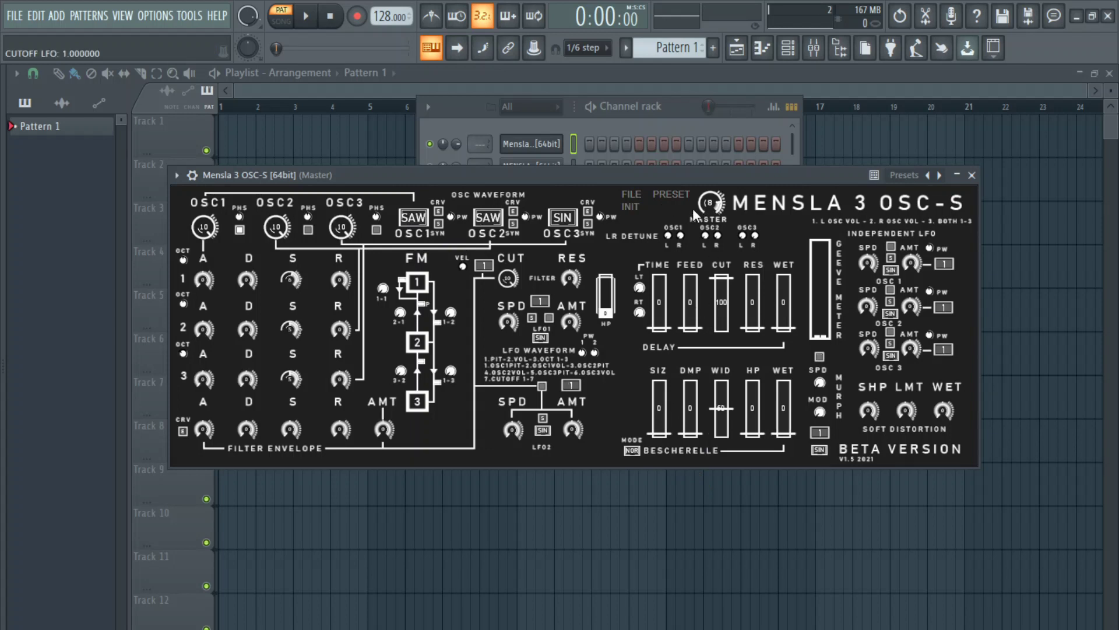
# Set the OSC1 and OSC2 waveforms to SIN and enable the phase switches of OSC2 and OSC3.
pyautogui.click(415, 217)
pyautogui.click(488, 218)
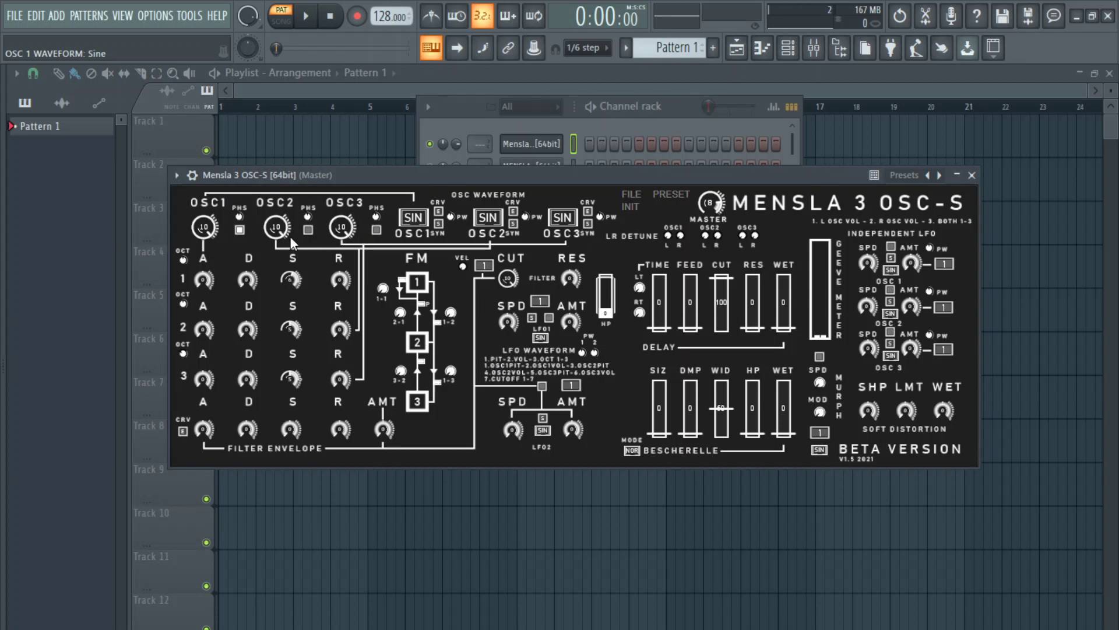
pyautogui.click(307, 229)
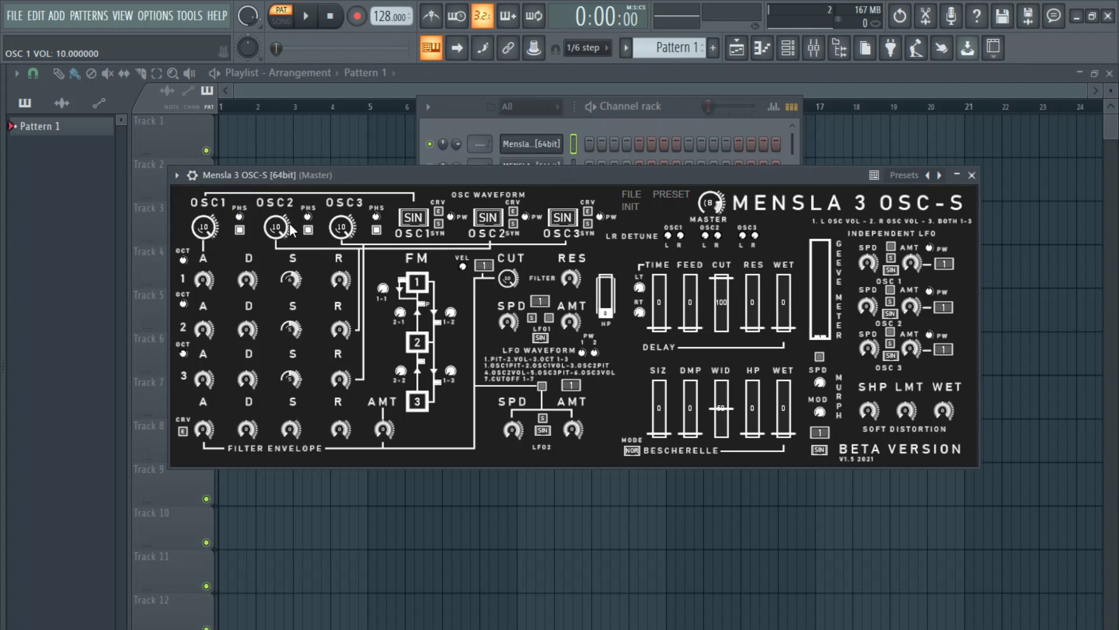
# Set the OSC2 and OSC3 volumes to 0, keeping OSC1 at 10.
pyautogui.moveTo(291, 230); pyautogui.dragTo(294, 461)
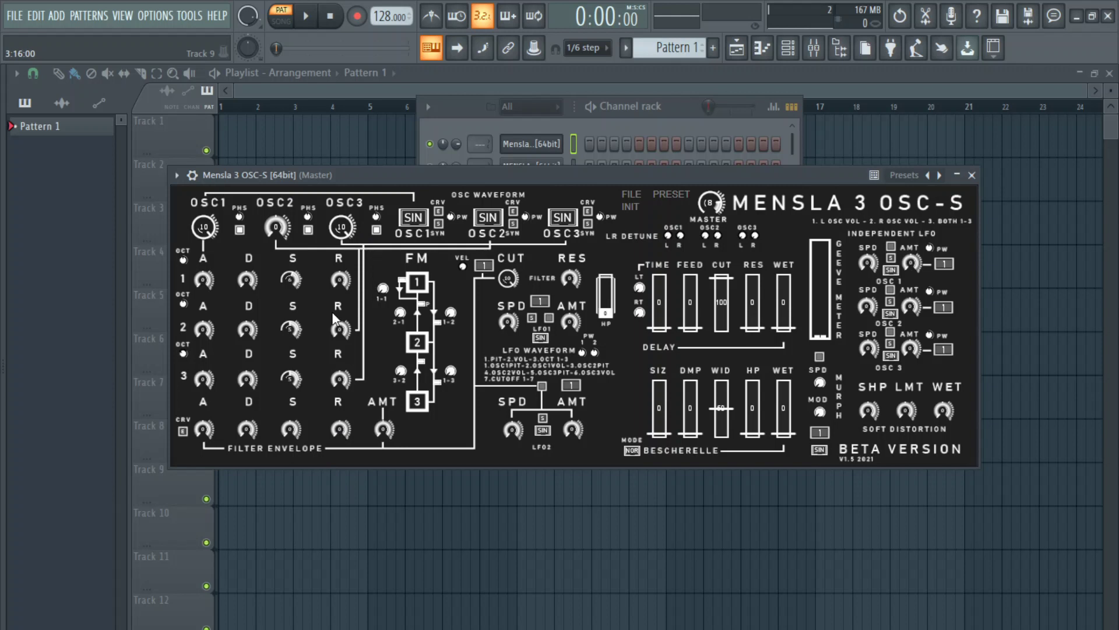
pyautogui.moveTo(354, 237); pyautogui.dragTo(355, 409)
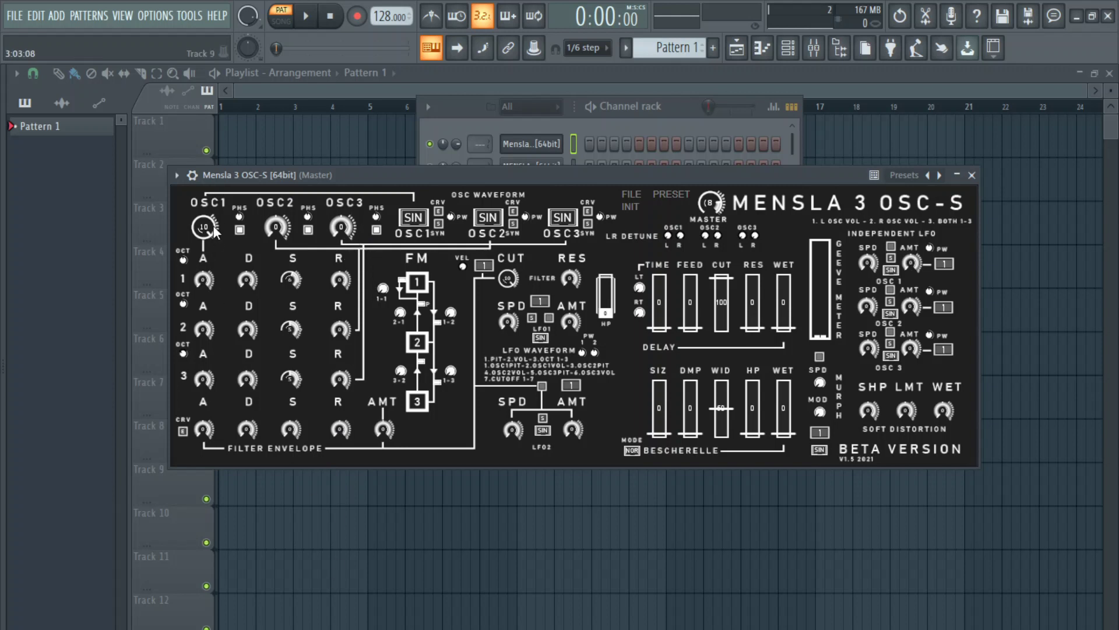
pyautogui.moveTo(279, 230)
pyautogui.mouseDown()
pyautogui.moveTo(291, 164)
pyautogui.moveTo(290, 249)
pyautogui.moveTo(284, 237)
pyautogui.mouseUp()
pyautogui.moveTo(214, 255); pyautogui.dragTo(215, 228)
# Try the FM amounts from oscillator 2 to 1 and from oscillator 1 to the others, auditioning a note.
pyautogui.moveTo(404, 313)
pyautogui.mouseDown()
pyautogui.moveTo(402, 185)
pyautogui.moveTo(396, 321)
pyautogui.mouseUp()
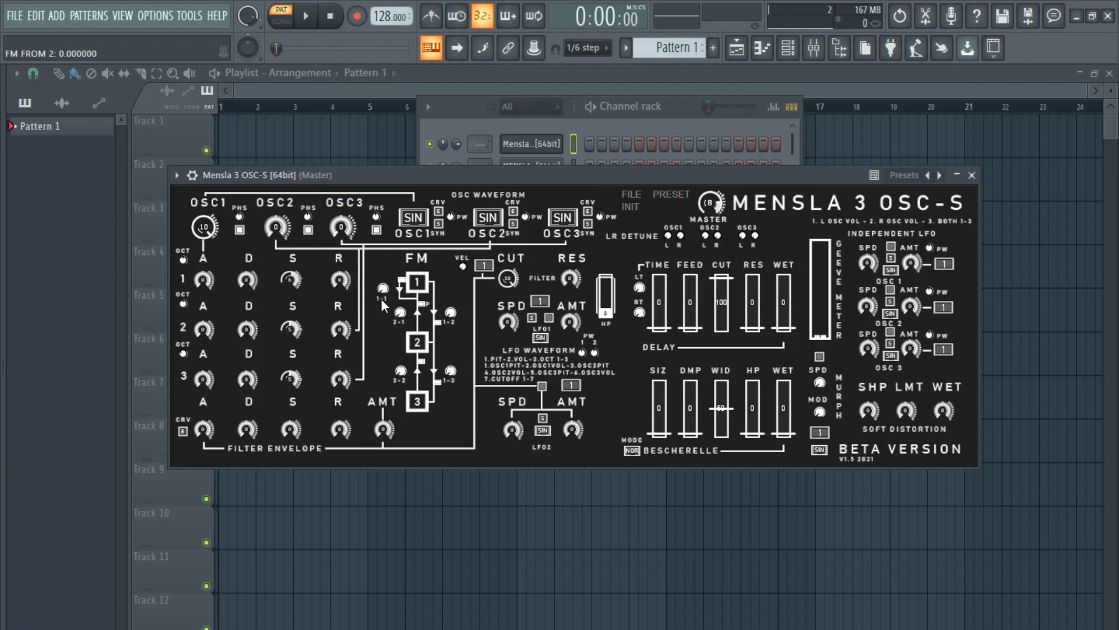
pyautogui.moveTo(403, 296); pyautogui.dragTo(401, 338)
pyautogui.moveTo(183, 306); pyautogui.dragTo(197, 260)
pyautogui.moveTo(402, 295); pyautogui.dragTo(453, 339)
pyautogui.moveTo(480, 174); pyautogui.dragTo(516, 181)
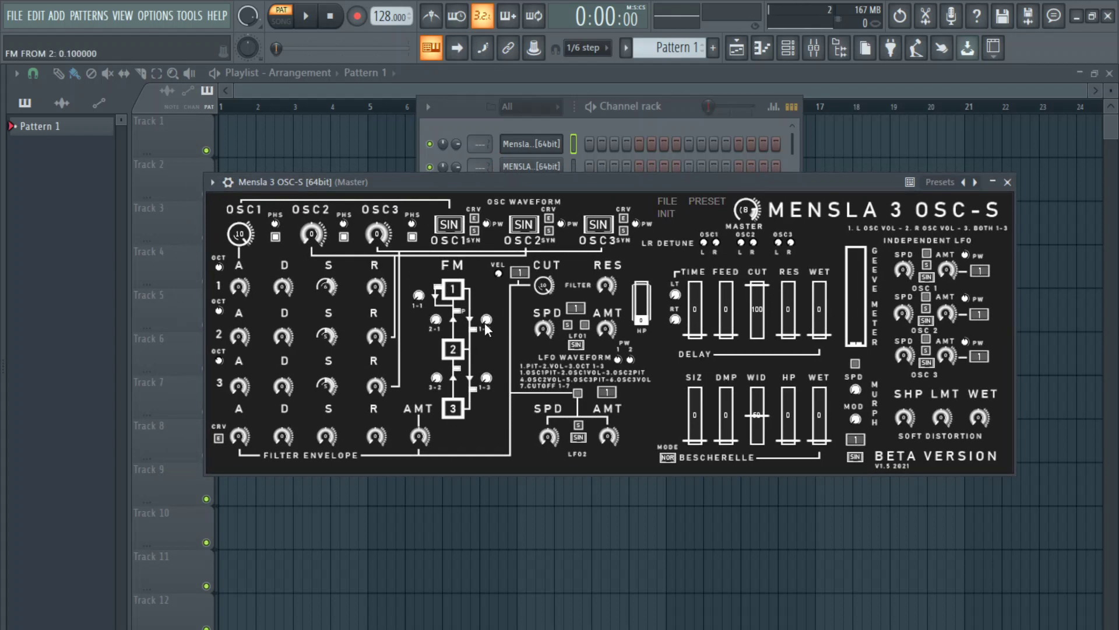
pyautogui.moveTo(485, 379); pyautogui.dragTo(489, 314)
pyautogui.press('z')
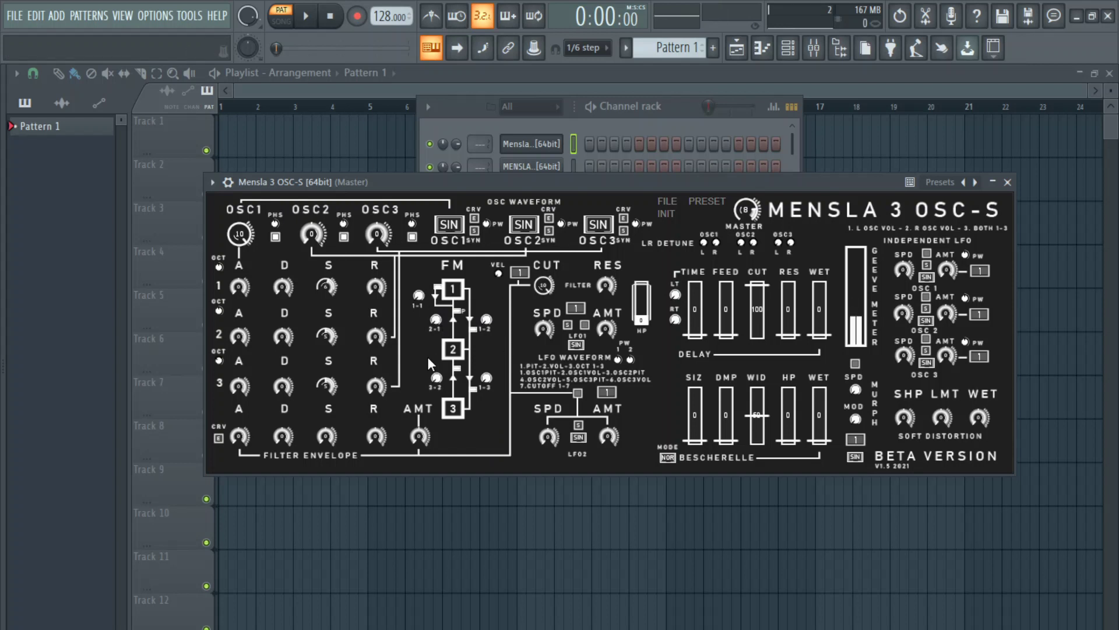
# Raise the 3-2 FM amount to maximum and the 2-1 FM amount to about 6.75 while auditioning C5.
pyautogui.moveTo(436, 379); pyautogui.dragTo(433, 254)
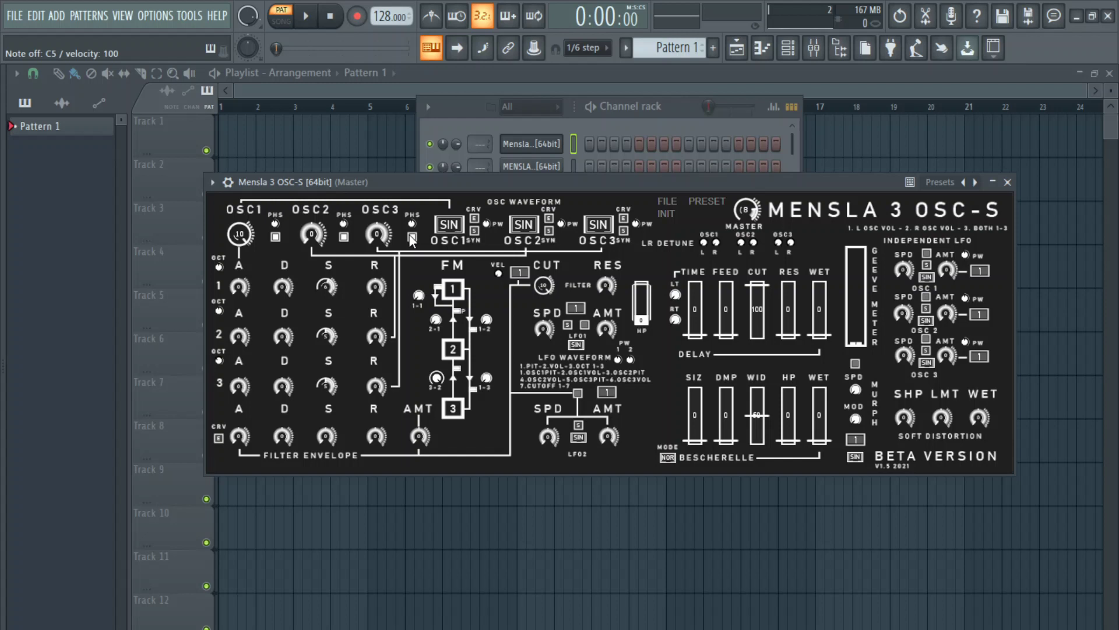
pyautogui.press('z')
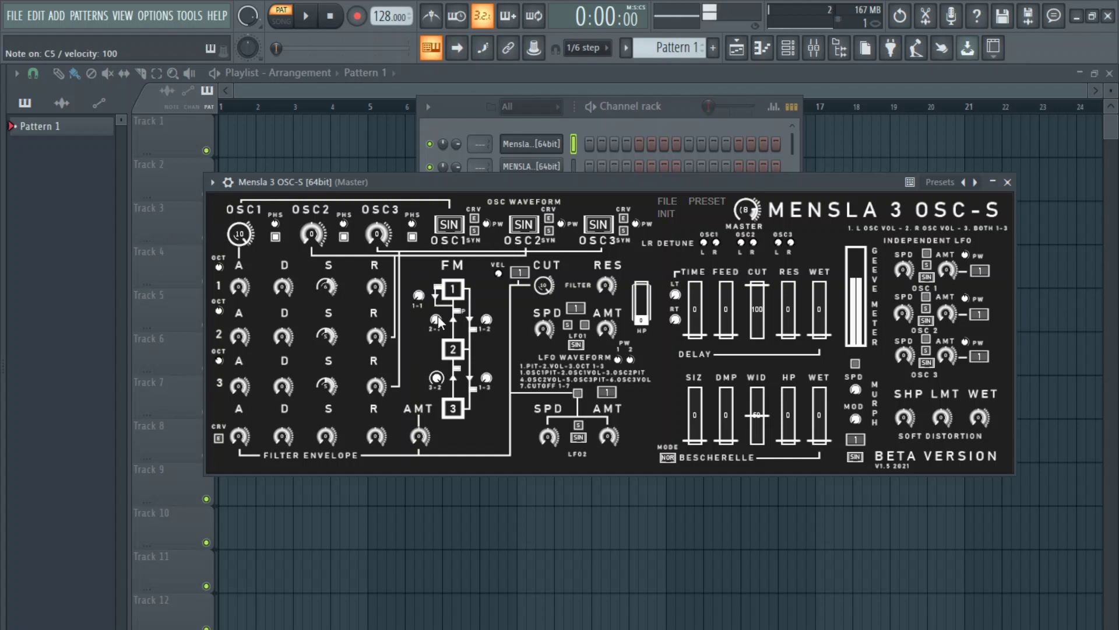
pyautogui.moveTo(435, 322); pyautogui.dragTo(446, 221)
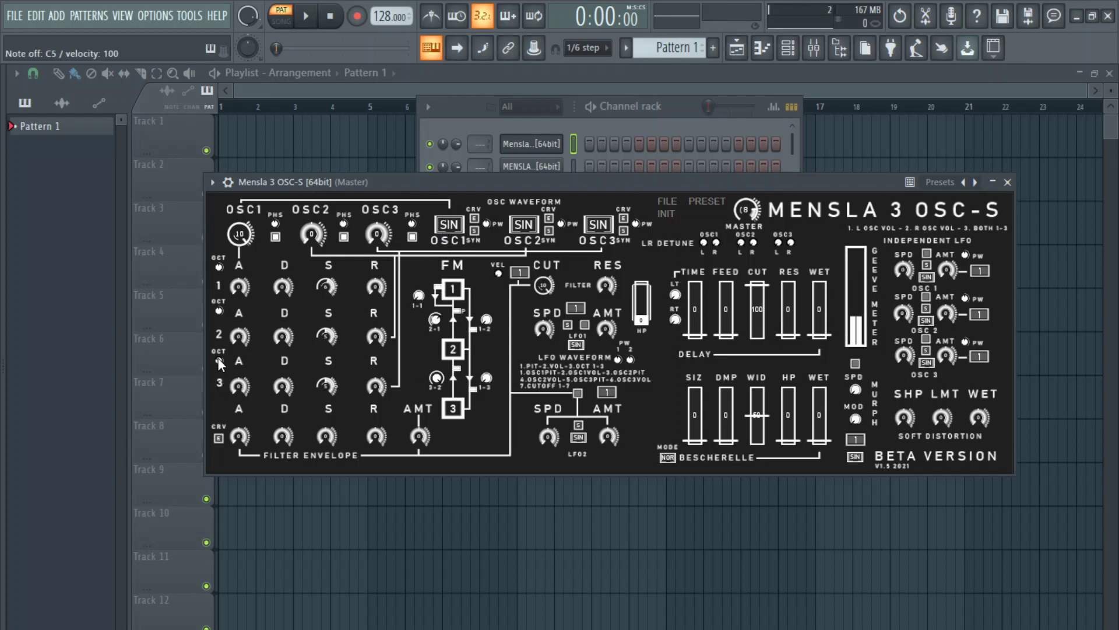
pyautogui.click(218, 307)
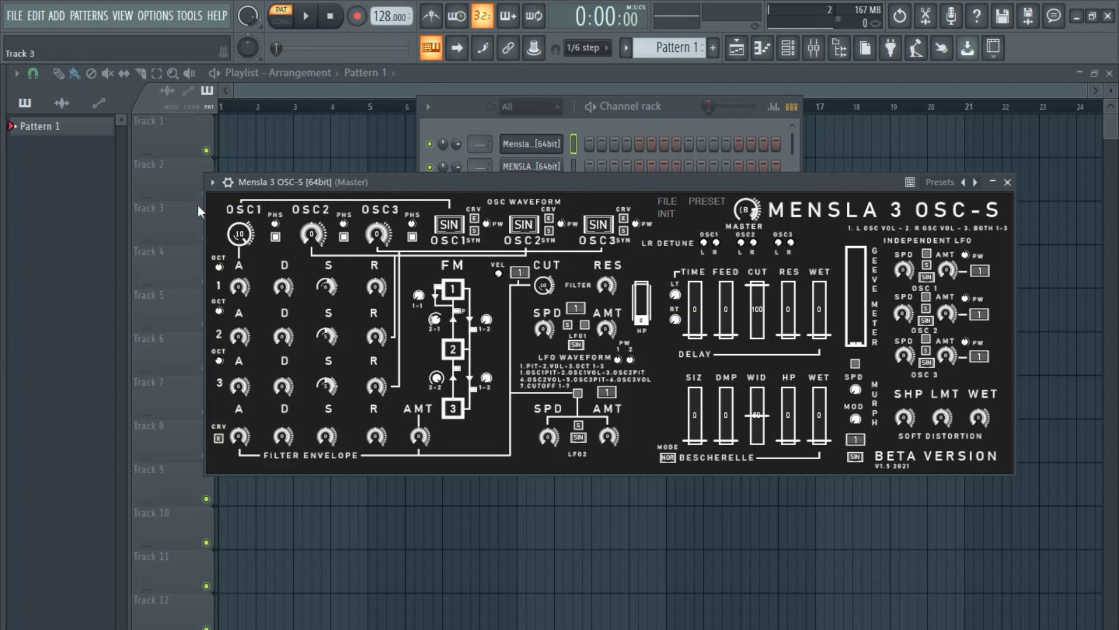
pyautogui.press('z')
pyautogui.moveTo(439, 320)
pyautogui.mouseDown()
pyautogui.moveTo(440, 296)
pyautogui.moveTo(429, 356)
pyautogui.moveTo(434, 323)
pyautogui.mouseUp()
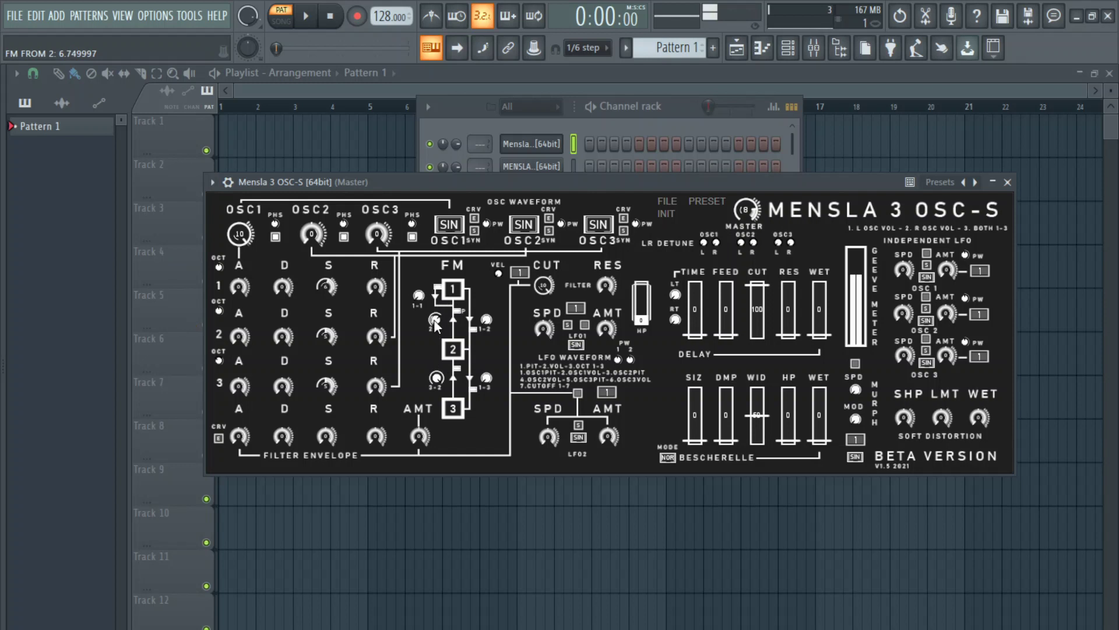
# Turn the 3-2 and 2-1 FM amounts down to zero, trying the 1-1 FM feedback in between.
pyautogui.moveTo(436, 382); pyautogui.dragTo(428, 450)
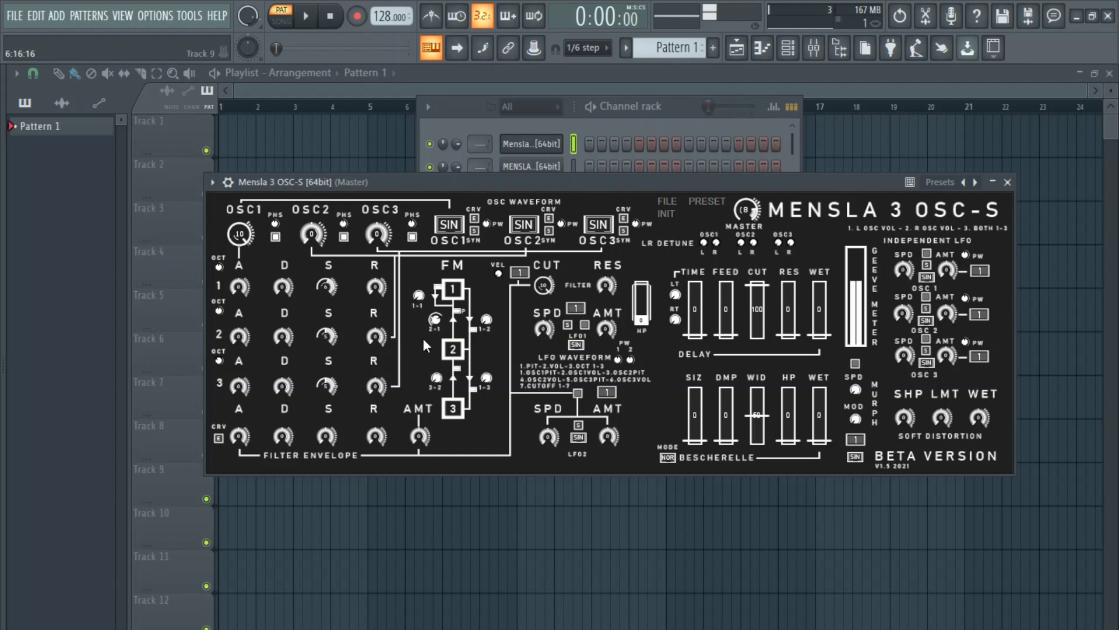
pyautogui.moveTo(434, 316)
pyautogui.mouseDown()
pyautogui.moveTo(430, 342)
pyautogui.moveTo(431, 300)
pyautogui.moveTo(430, 322)
pyautogui.mouseUp()
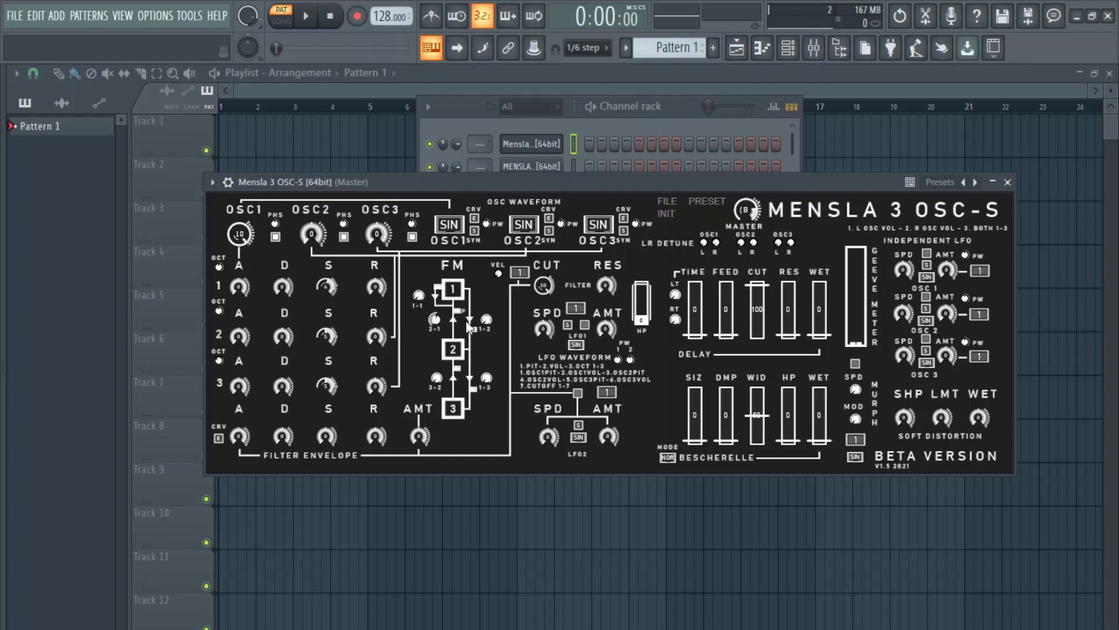
pyautogui.moveTo(416, 298); pyautogui.dragTo(421, 183)
pyautogui.moveTo(418, 297); pyautogui.dragTo(524, 601)
pyautogui.click(471, 388)
pyautogui.moveTo(435, 316); pyautogui.dragTo(432, 376)
# Audition C5 with the 2-1 FM amount raised, and return that amount to zero.
pyautogui.press('q')
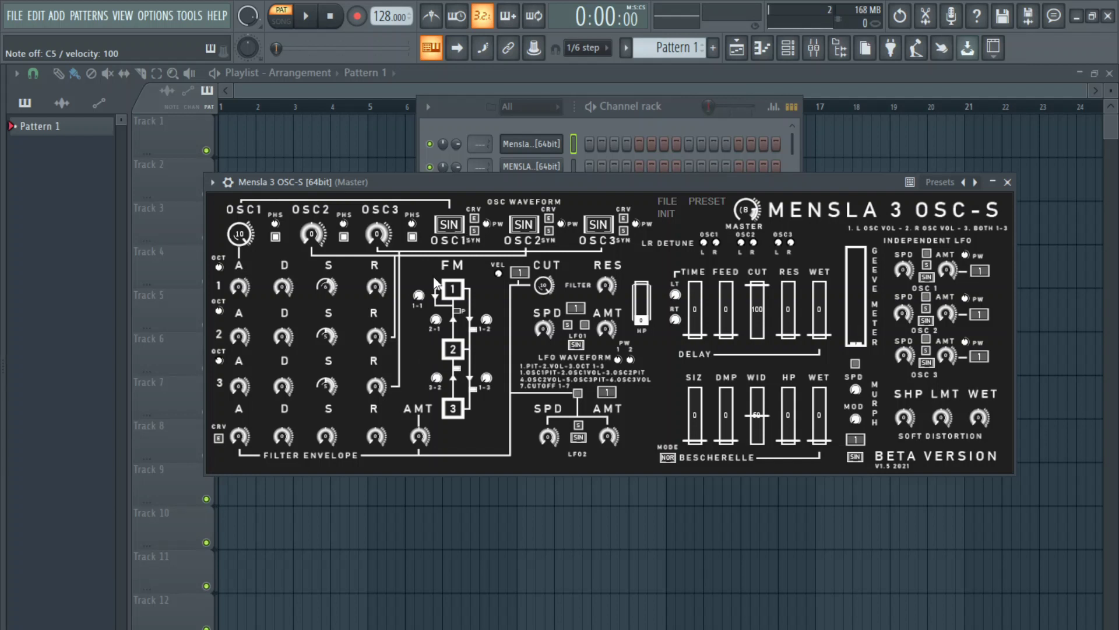
pyautogui.moveTo(439, 322); pyautogui.dragTo(439, 206)
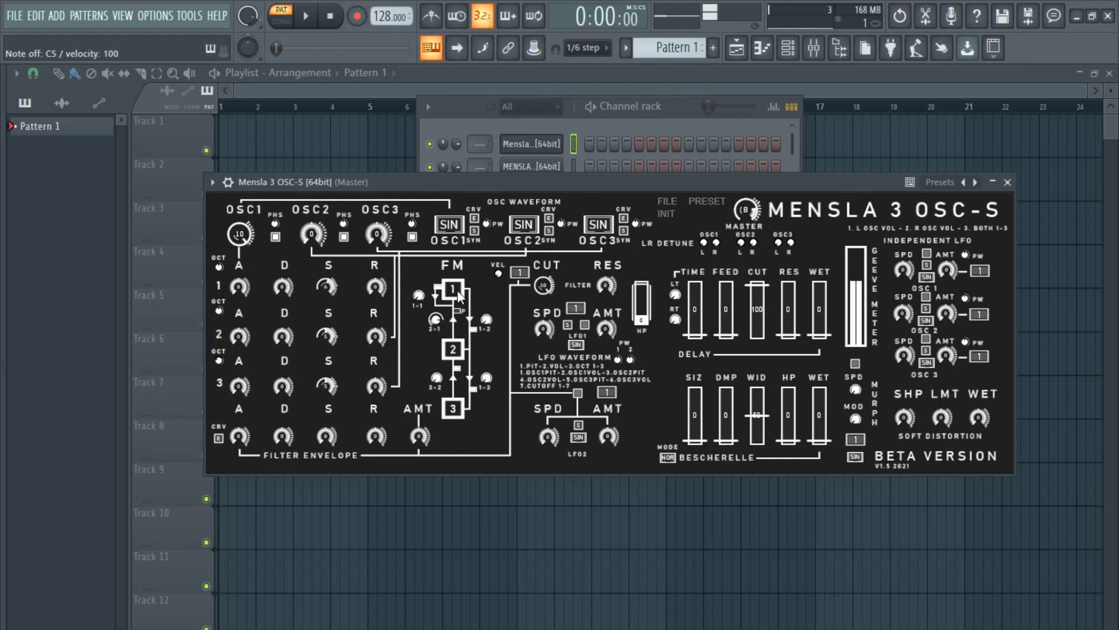
pyautogui.moveTo(436, 318); pyautogui.dragTo(412, 612)
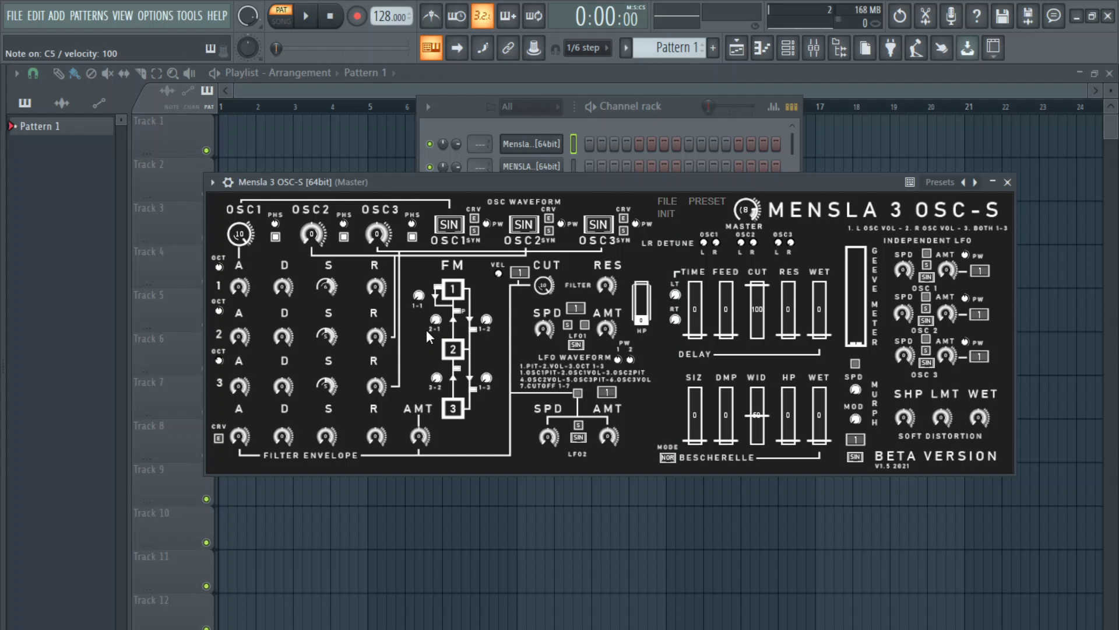
pyautogui.press('q')
pyautogui.moveTo(441, 320); pyautogui.dragTo(436, 453)
# Enable LFO2, turn its speed to minimum, and set its destination to 7 for filter cutoff.
pyautogui.click(578, 392)
pyautogui.moveTo(548, 436); pyautogui.dragTo(551, 626)
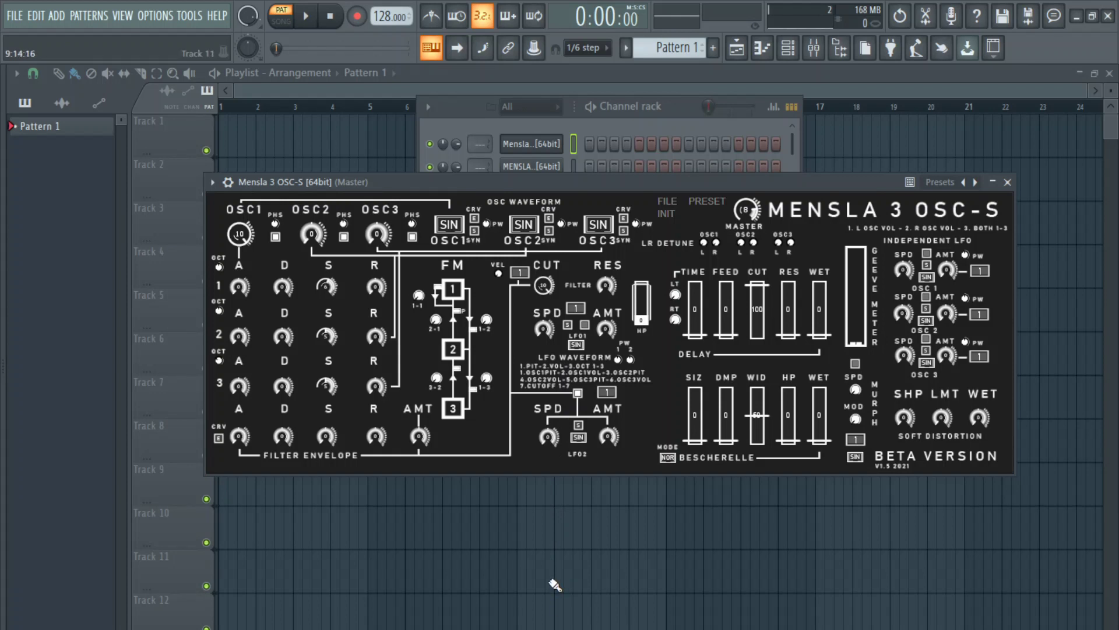
pyautogui.scroll(3, 606, 394)
pyautogui.scroll(3, 608, 393)
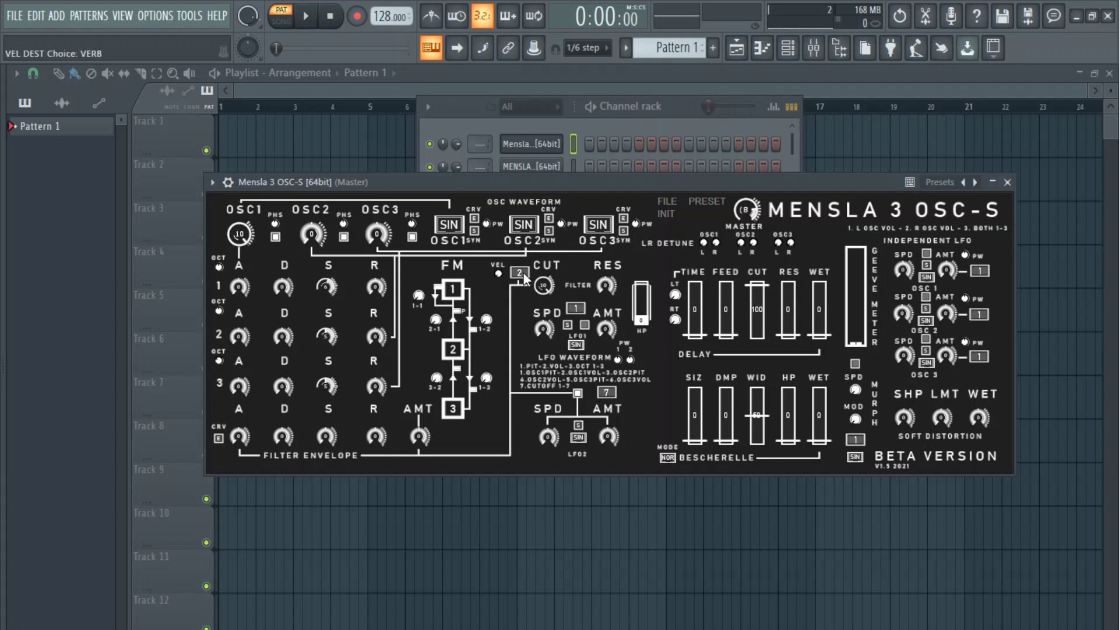
# Lower the filter cutoff and set the LFO2 amount to 10 while auditioning notes.
pyautogui.moveTo(548, 288); pyautogui.dragTo(548, 390)
pyautogui.press('q')
pyautogui.press('w')
pyautogui.press('q')
pyautogui.moveTo(616, 437); pyautogui.dragTo(622, 176)
pyautogui.press('q')
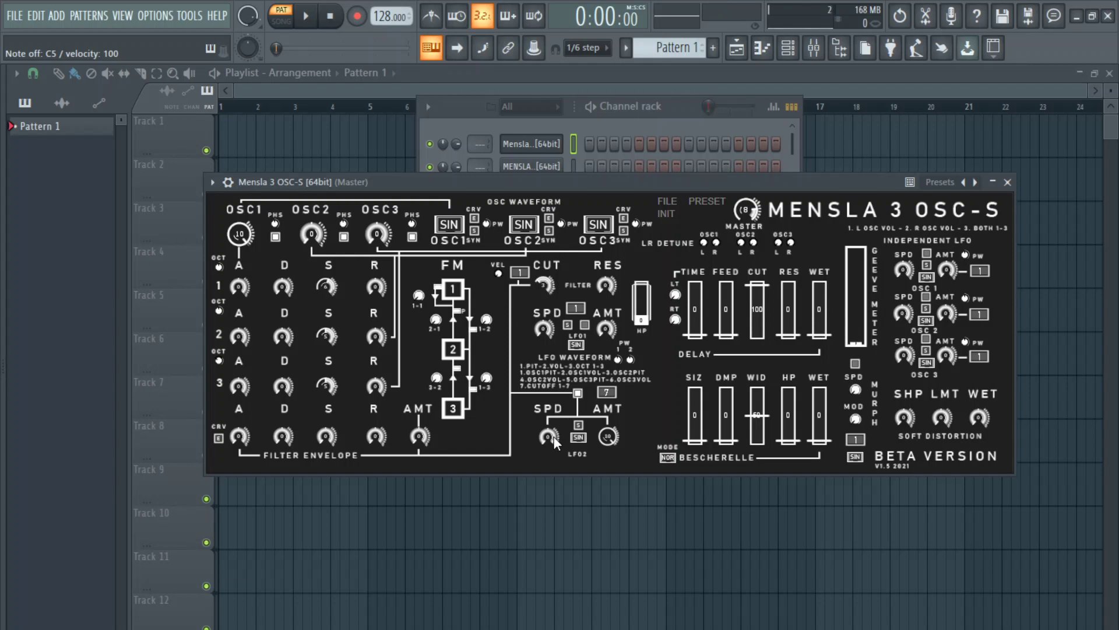
# Vary the LFO2 speed, leaving it near maximum, and switch LFO2 off.
pyautogui.moveTo(554, 440)
pyautogui.mouseDown()
pyautogui.moveTo(555, 413)
pyautogui.moveTo(555, 440)
pyautogui.moveTo(549, 427)
pyautogui.mouseUp()
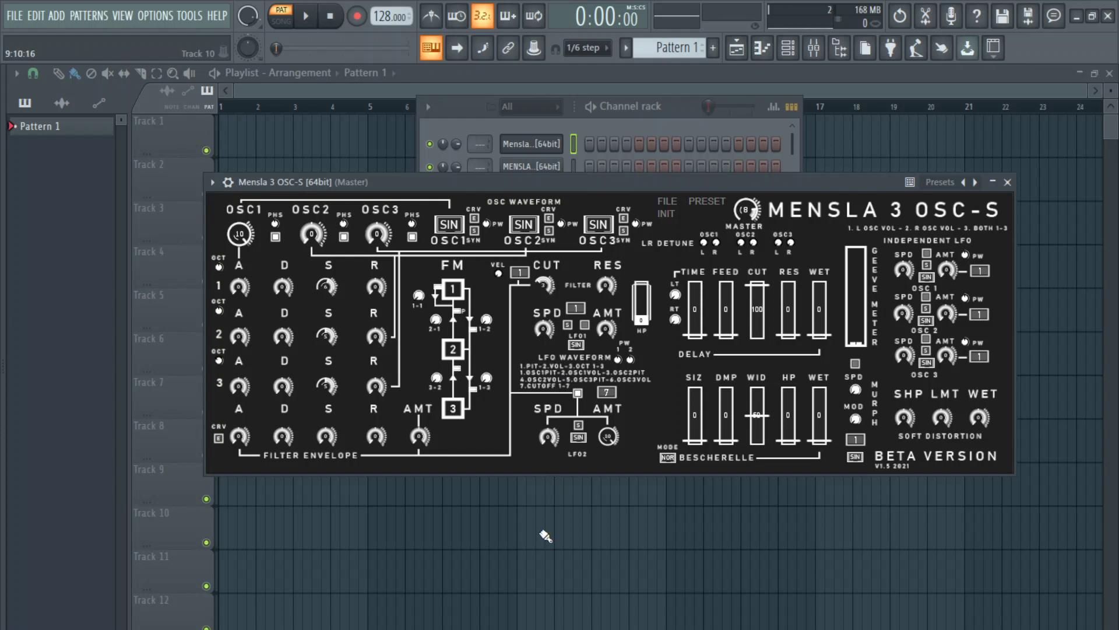
pyautogui.moveTo(555, 438); pyautogui.dragTo(561, 395)
pyautogui.moveTo(555, 445)
pyautogui.mouseDown()
pyautogui.moveTo(551, 576)
pyautogui.moveTo(552, 452)
pyautogui.mouseUp()
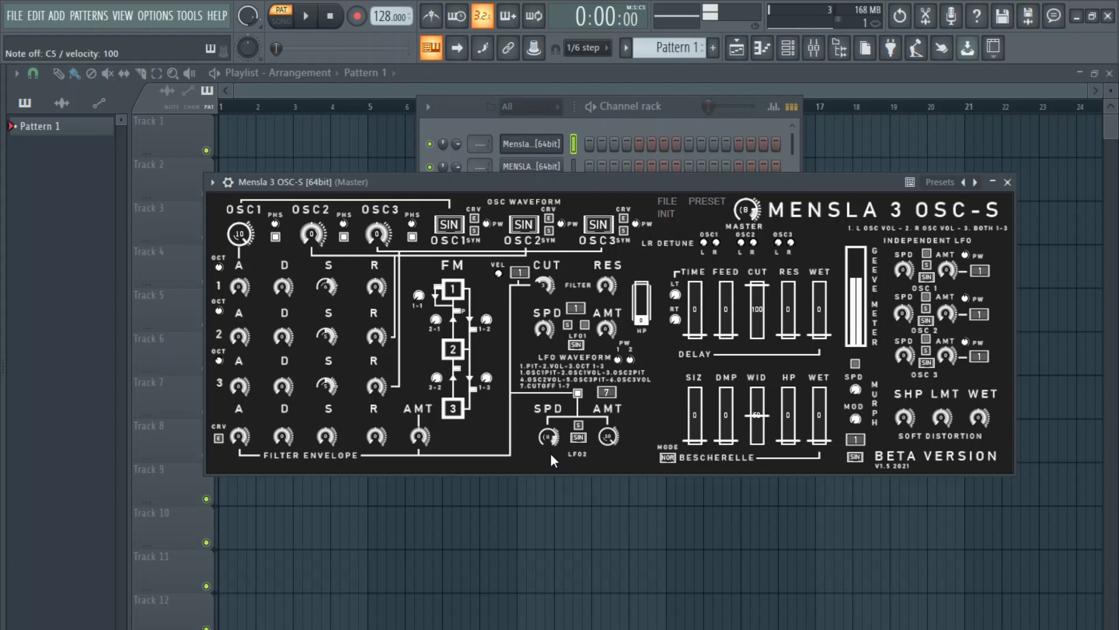
pyautogui.click(577, 393)
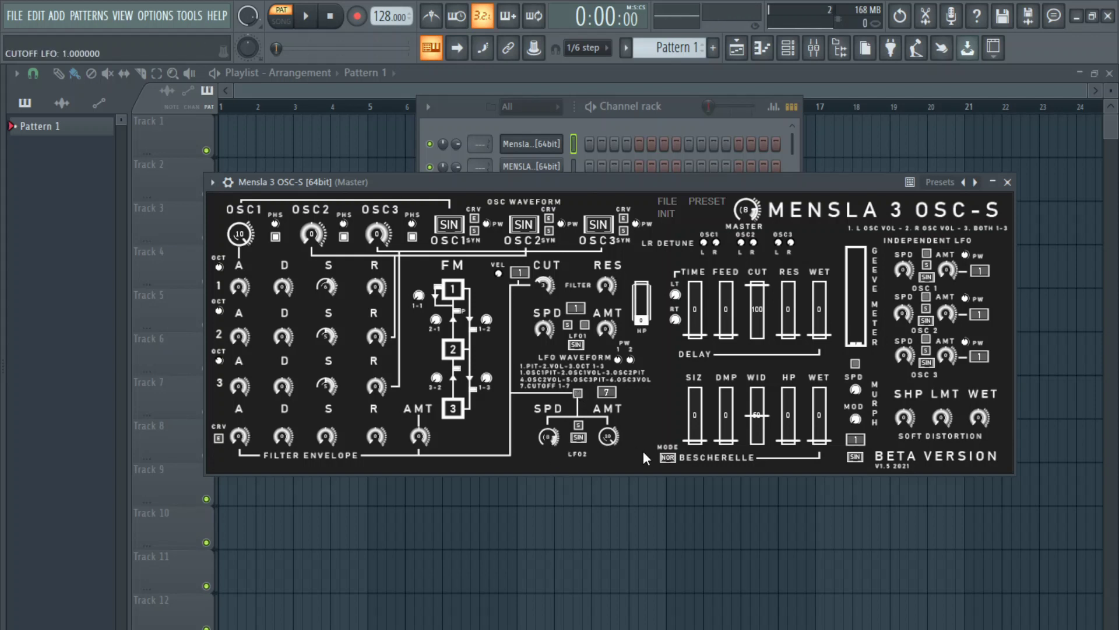